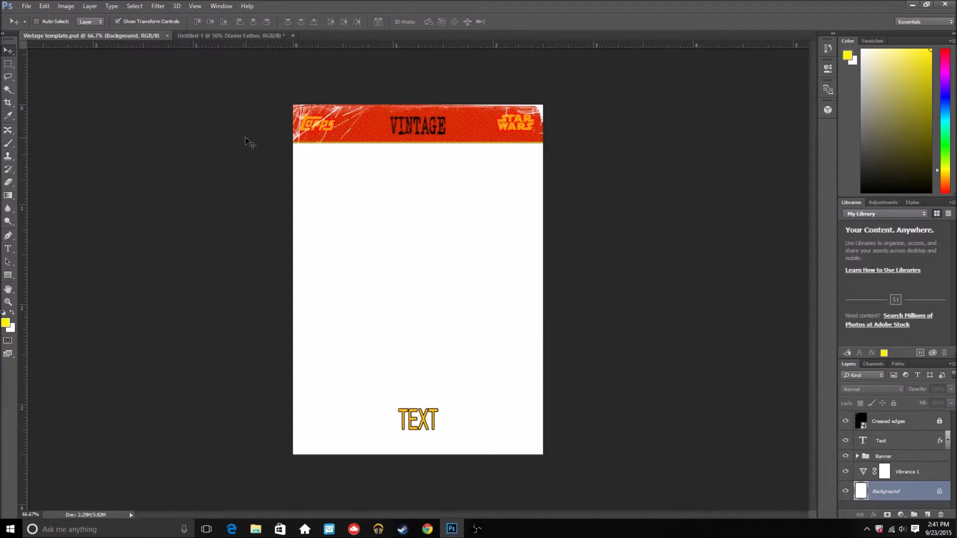
Switch to the Untitled-1 document holding the Vader Father photo.
left_click(214, 35)
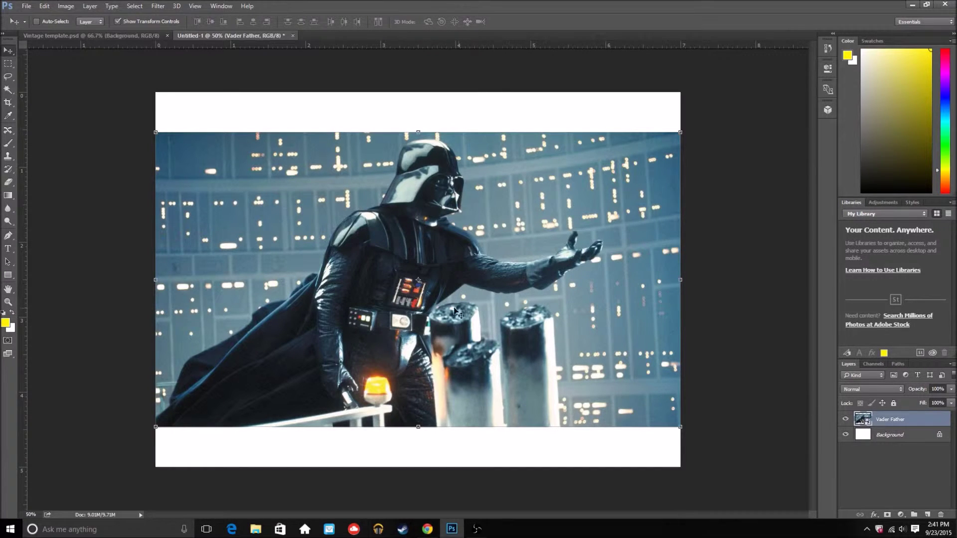
Bring the Vader photo into the Vintage template and scale it to fill the card below the banner.
left_click_drag(447, 310, 474, 247)
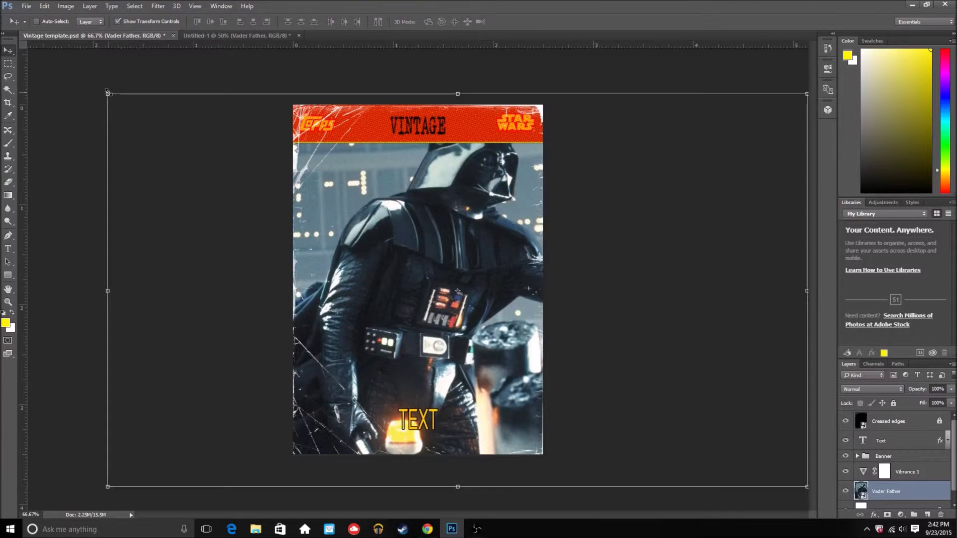
left_click_drag(108, 93, 280, 191)
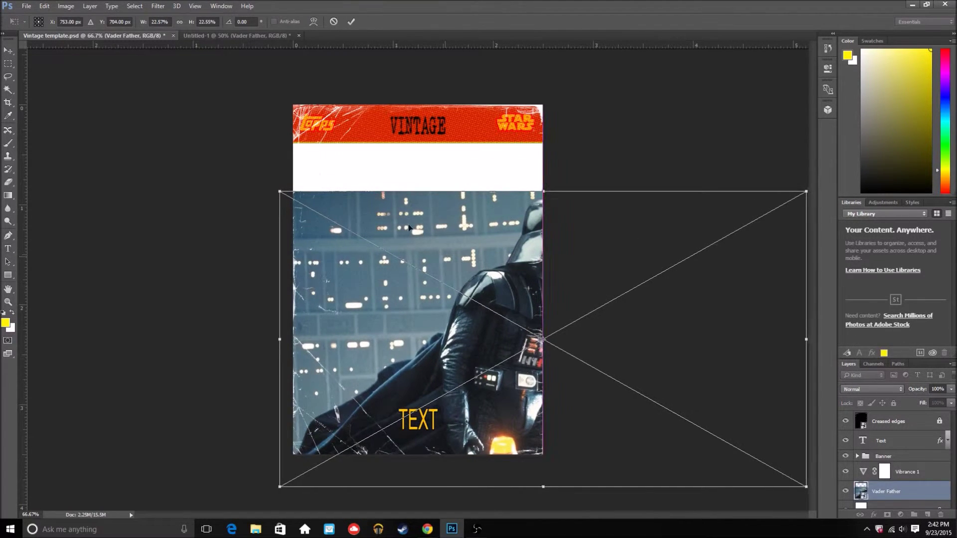
left_click_drag(408, 227, 355, 232)
left_click_drag(188, 165, 130, 122)
left_click_drag(466, 184, 459, 184)
key("Return")
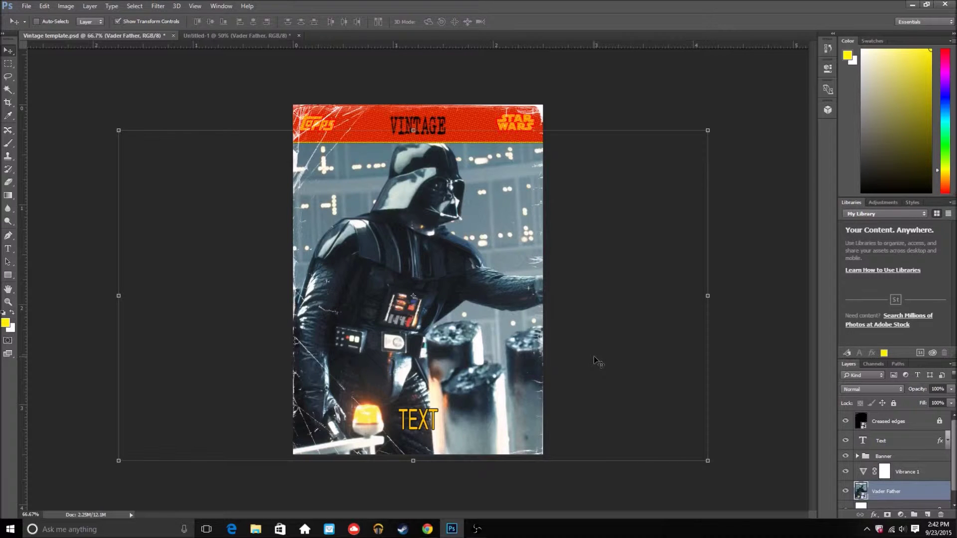
left_click(878, 444)
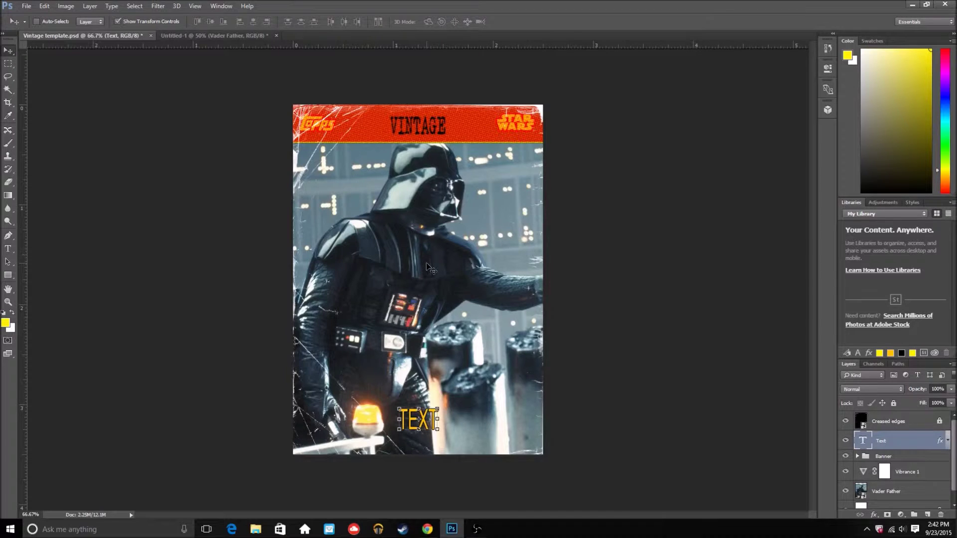
scroll(890, 474, "down", 1)
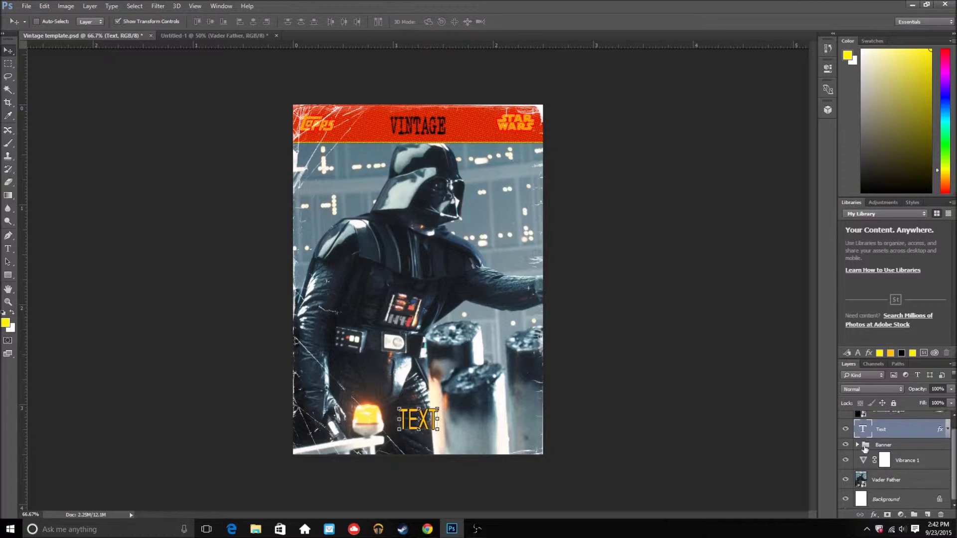
left_click(889, 499)
left_click(907, 463)
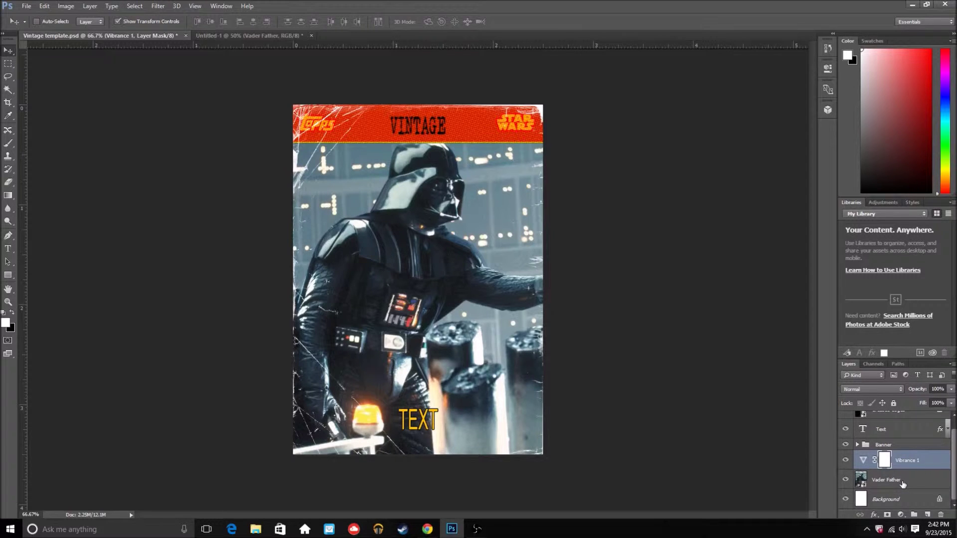
left_click(903, 482)
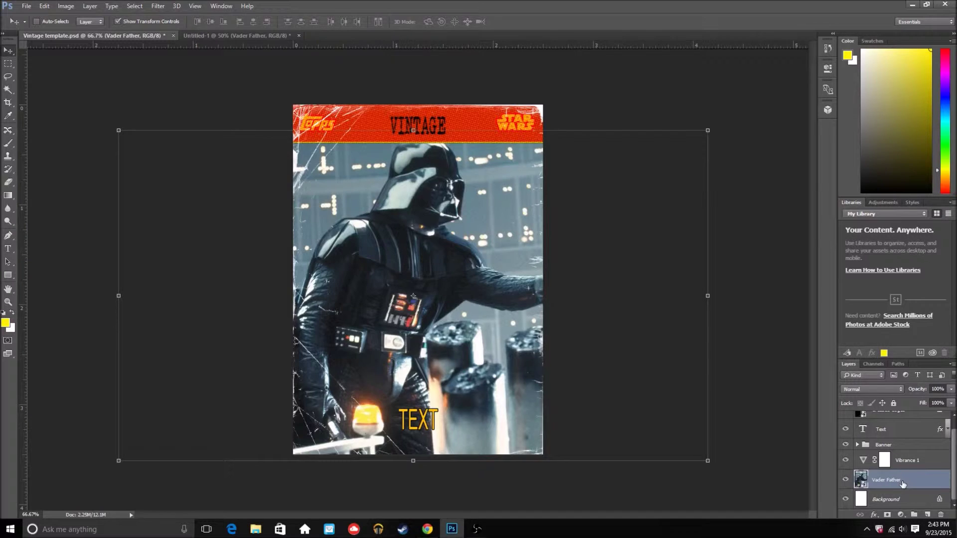
key("alt+bracketright")
key("alt+bracketleft")
key("alt+bracketleft")
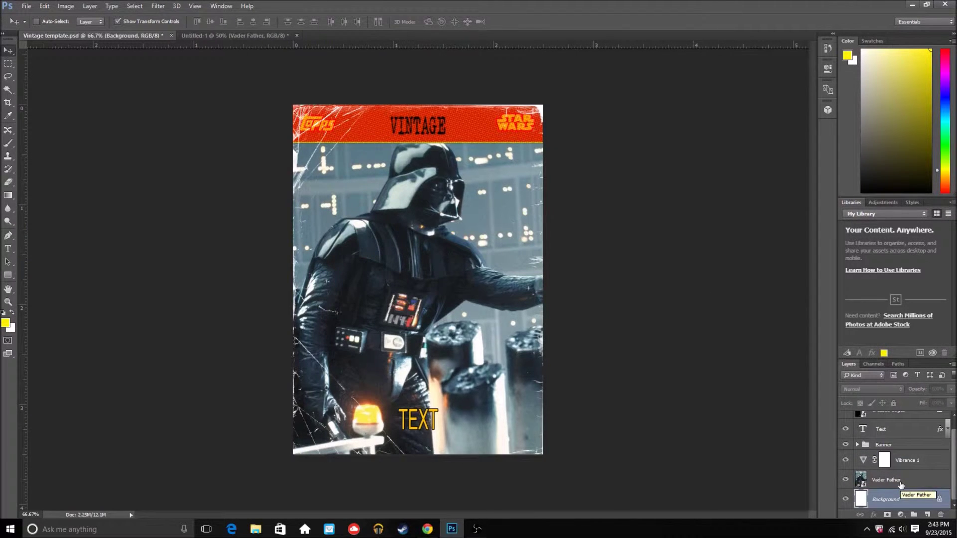
Replace the TEXT placeholder with the quoted caption "LUKE I AM YOUR FATHER".
left_click(882, 431)
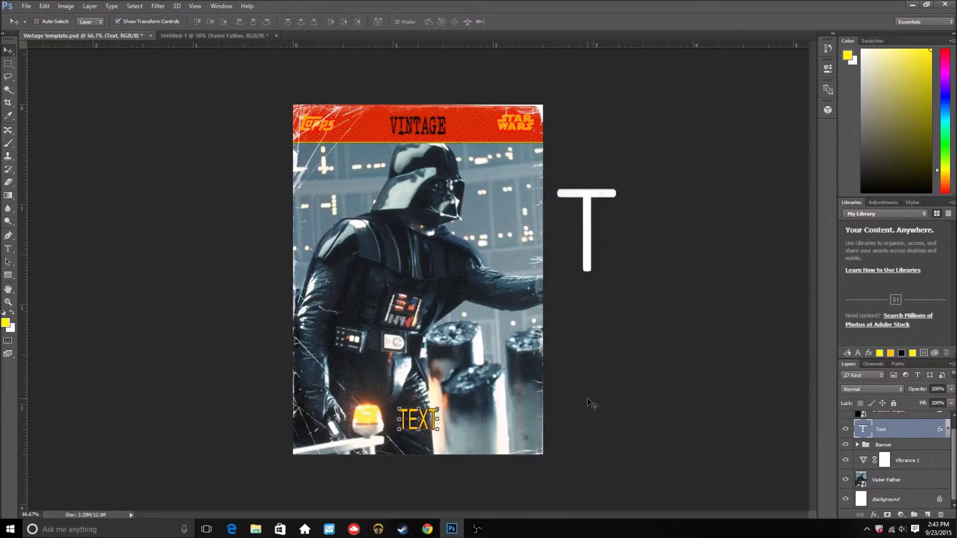
key("t")
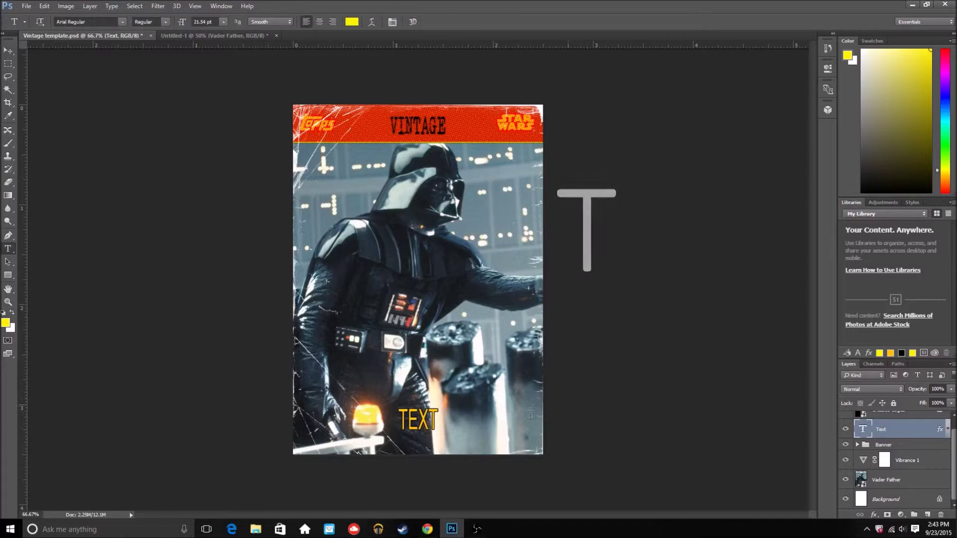
double_click(418, 421)
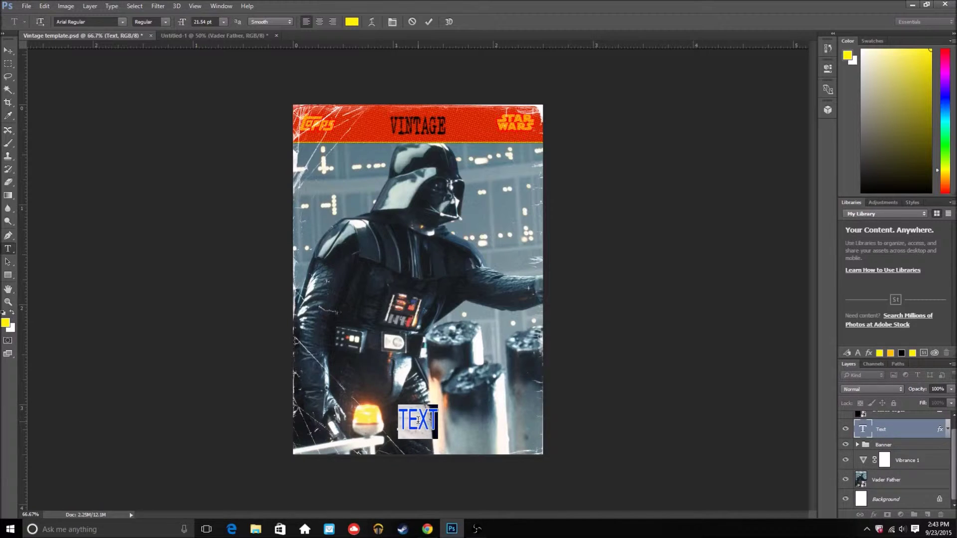
key("BackSpace")
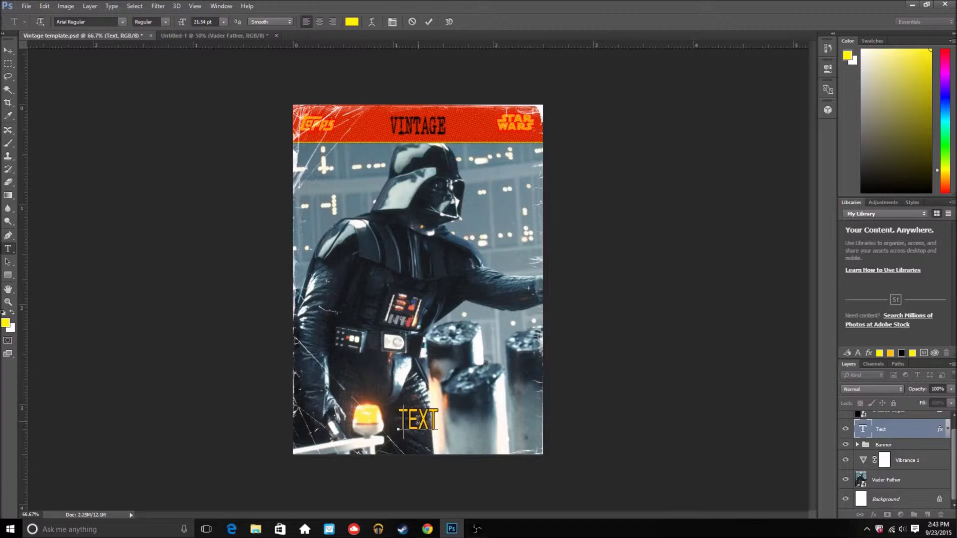
type("\"")
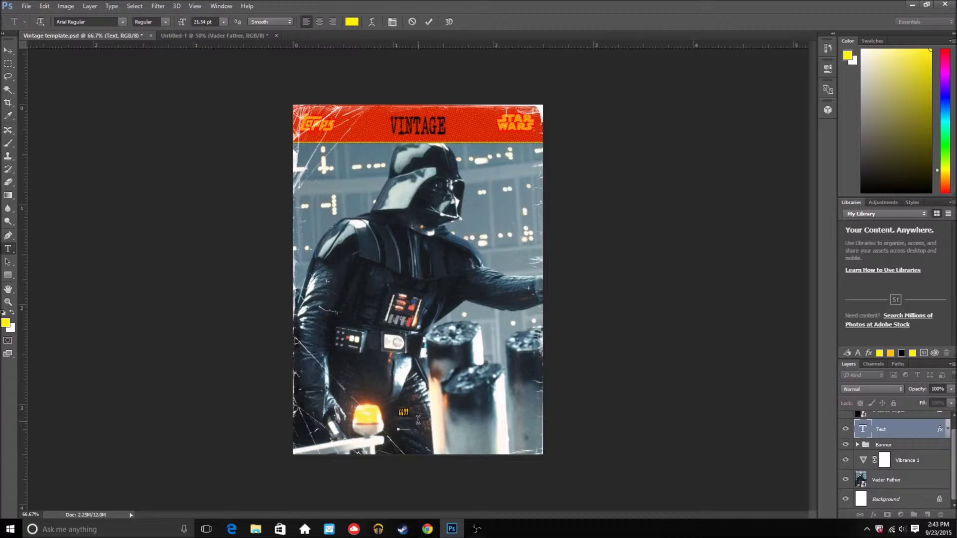
key("Left")
type("LUKE I AM ")
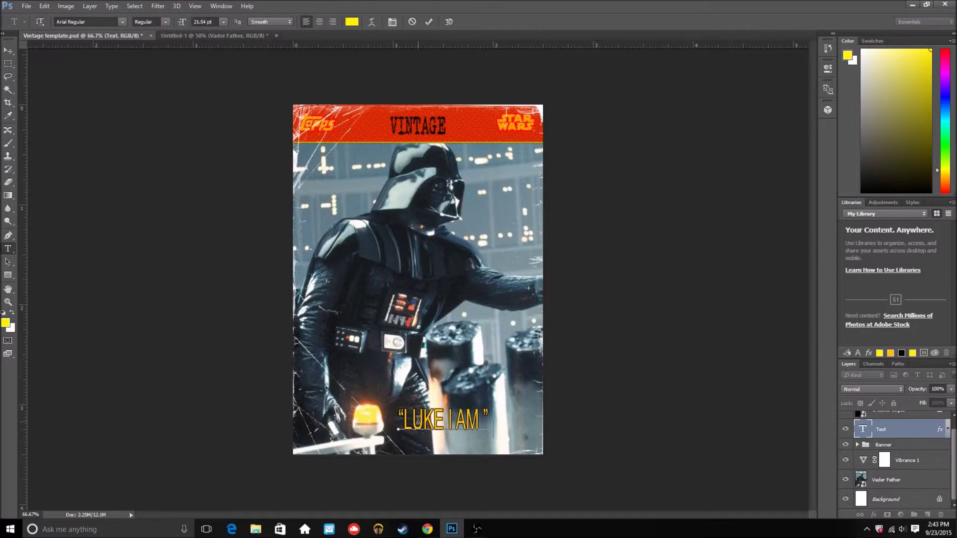
type("YOUR")
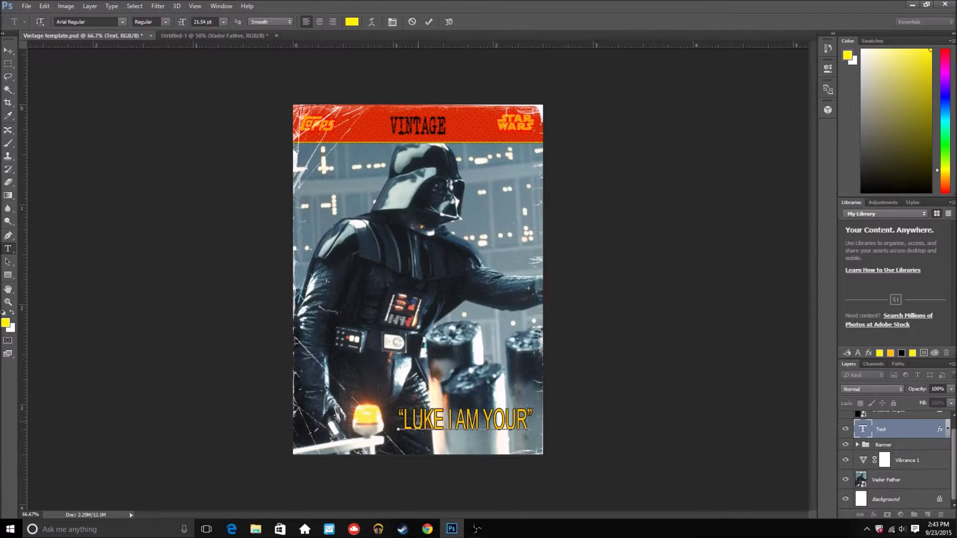
type(" FATHER")
Commit the caption and move it left so it sits centred along the card's bottom.
left_click(6, 50)
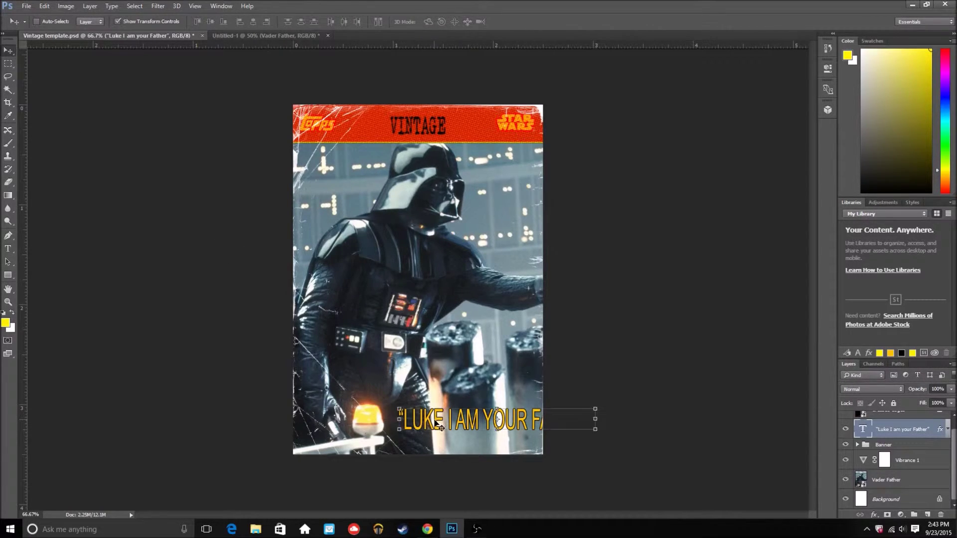
left_click_drag(435, 423, 495, 423)
left_click_drag(496, 422, 421, 401)
key("ctrl+z")
left_click_drag(458, 422, 385, 424)
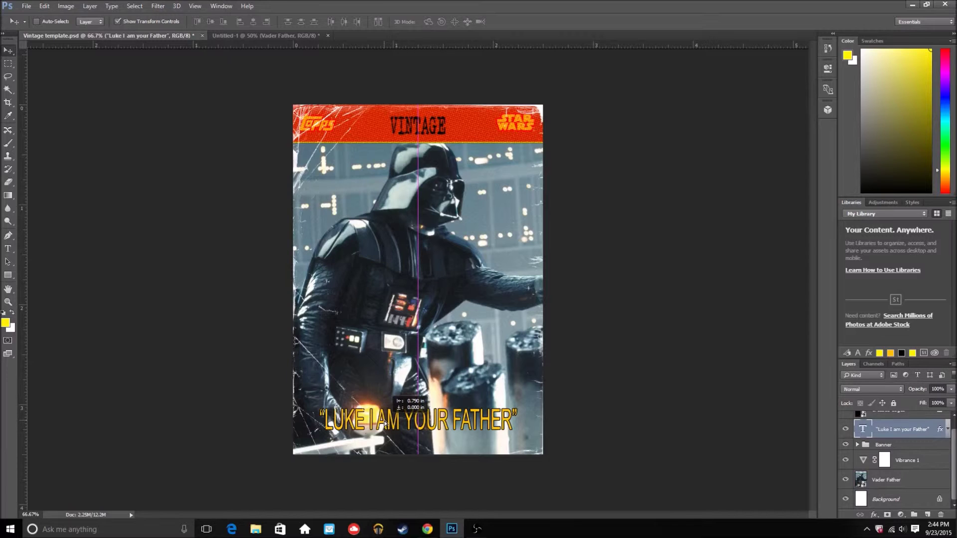
left_click_drag(384, 424, 385, 423)
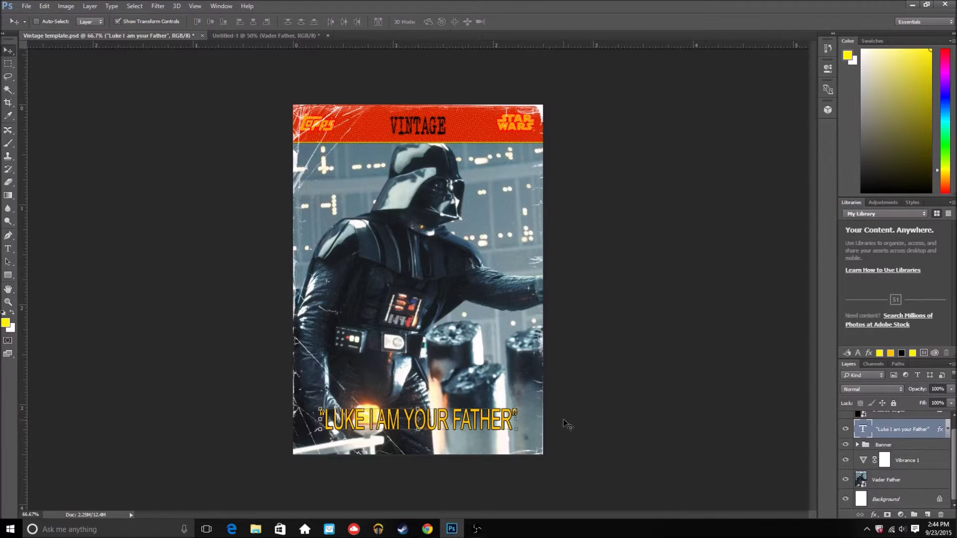
With Vibrance 1 targeted, hide the Banner group, quote text and Creased edges layers.
left_click(885, 455)
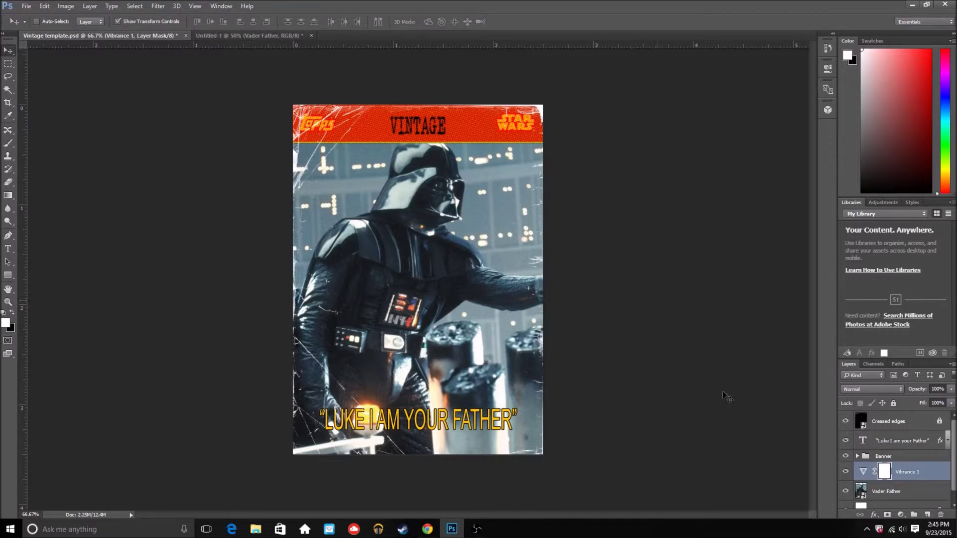
left_click(912, 476)
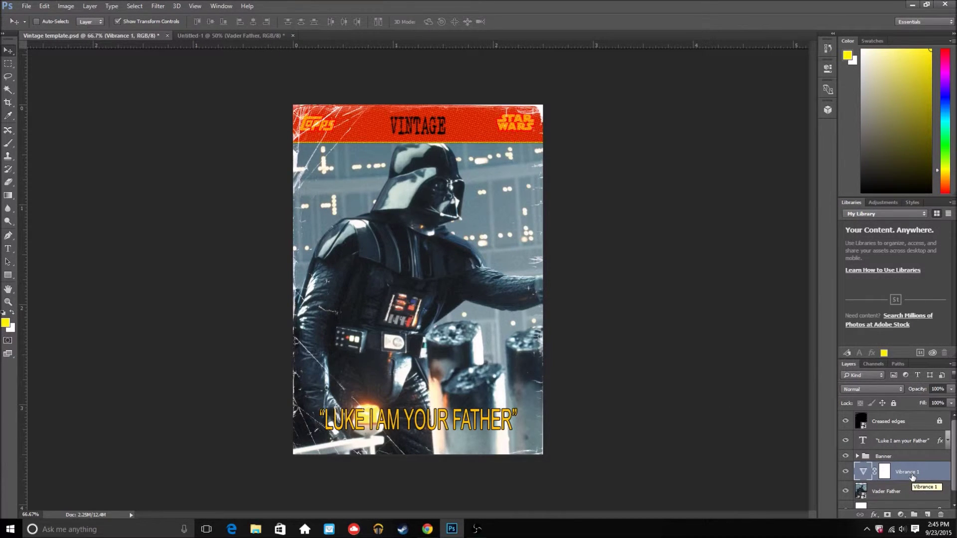
left_click(845, 456)
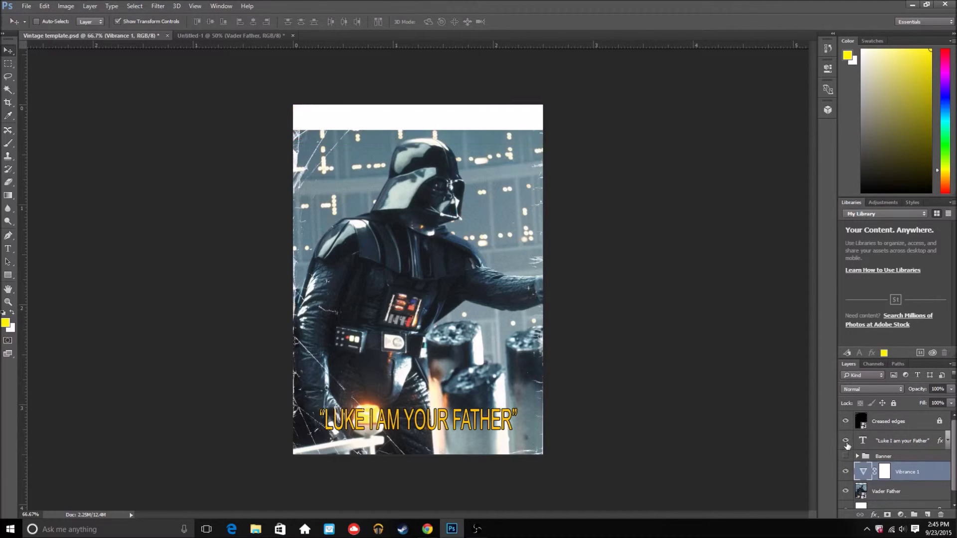
left_click(845, 440)
left_click(845, 421)
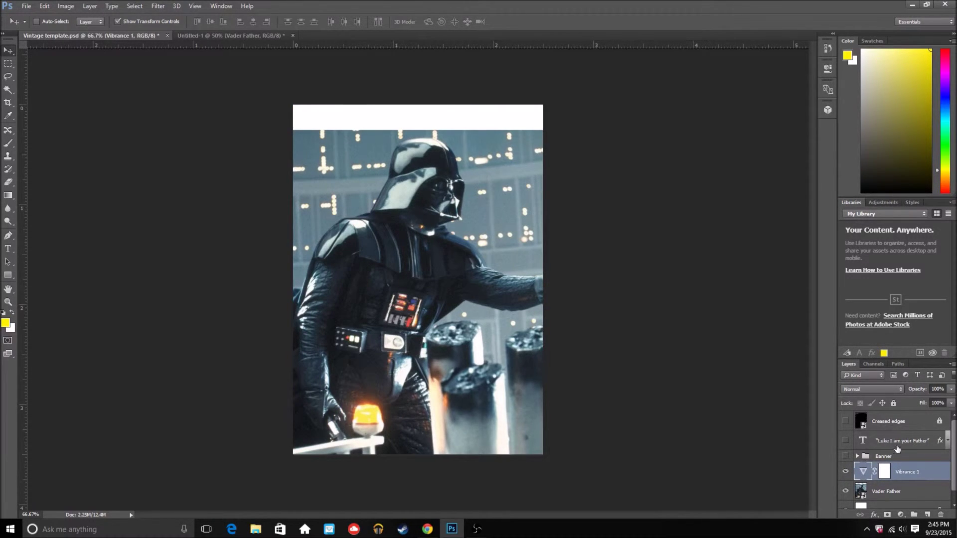
left_click(859, 456)
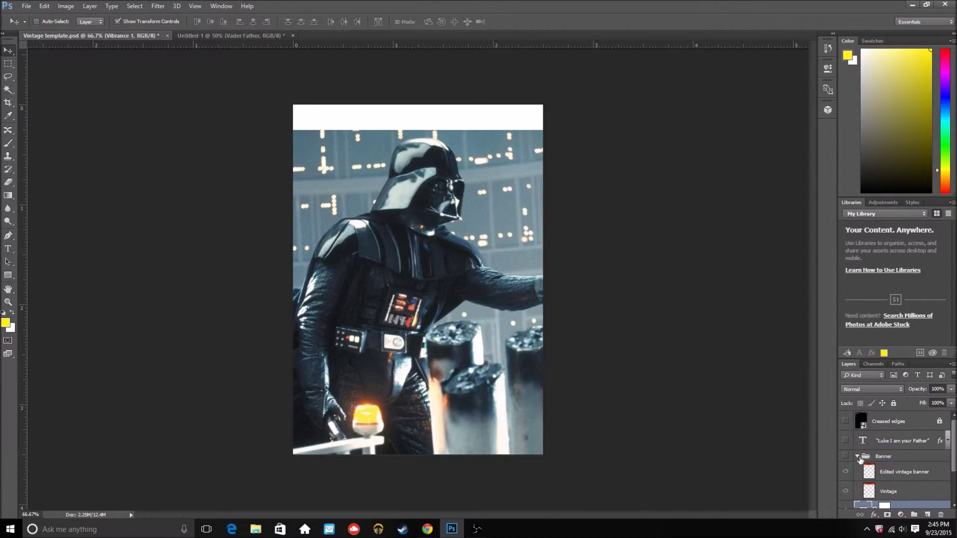
left_click(858, 457)
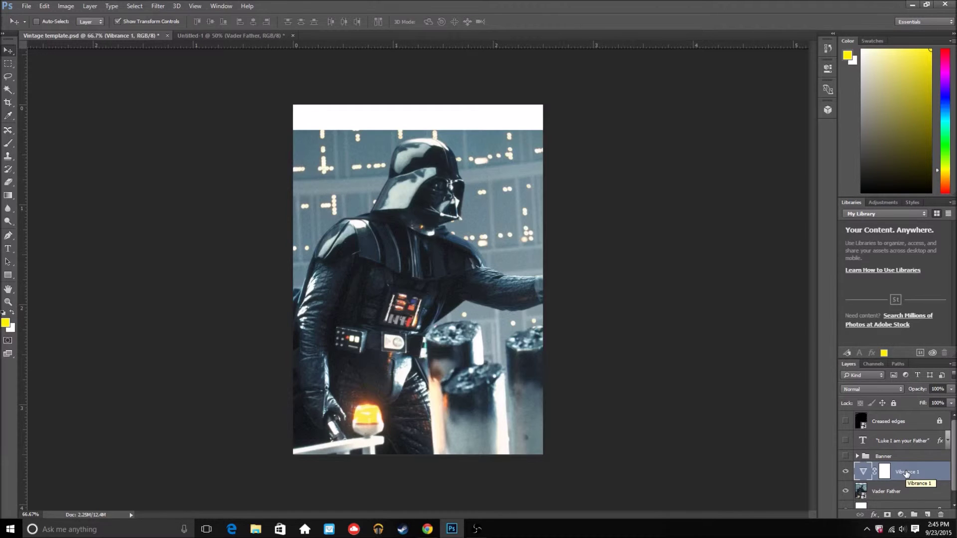
Stamp the visible photo into a new Layer 1 with Ctrl+Shift+Alt+E, then unhide banner, quote and creases.
key("ctrl")
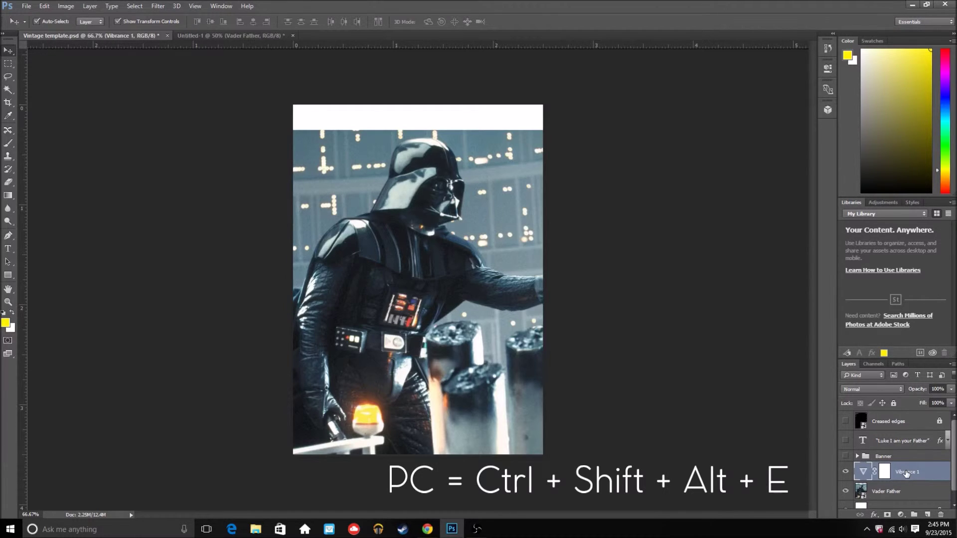
key("ctrl+shift+alt+e")
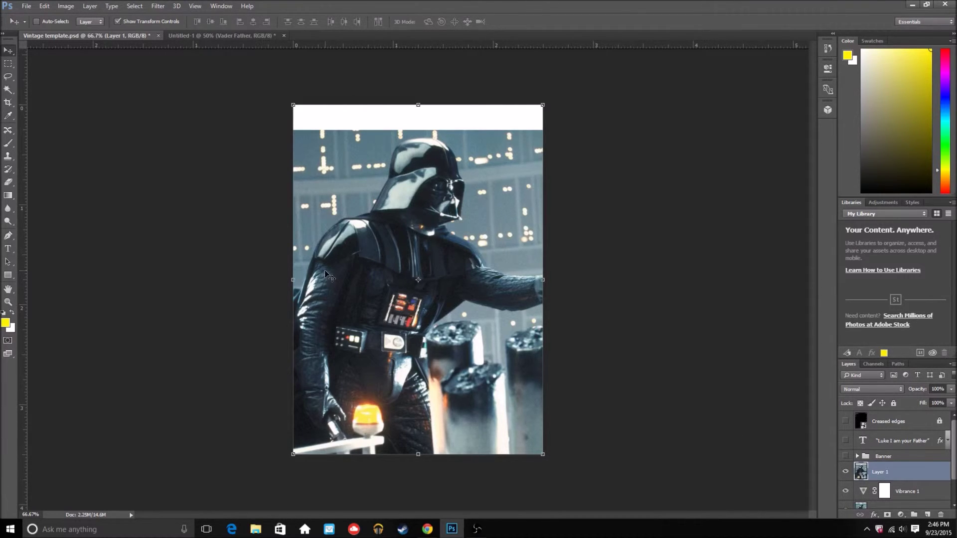
left_click(845, 456)
left_click(846, 441)
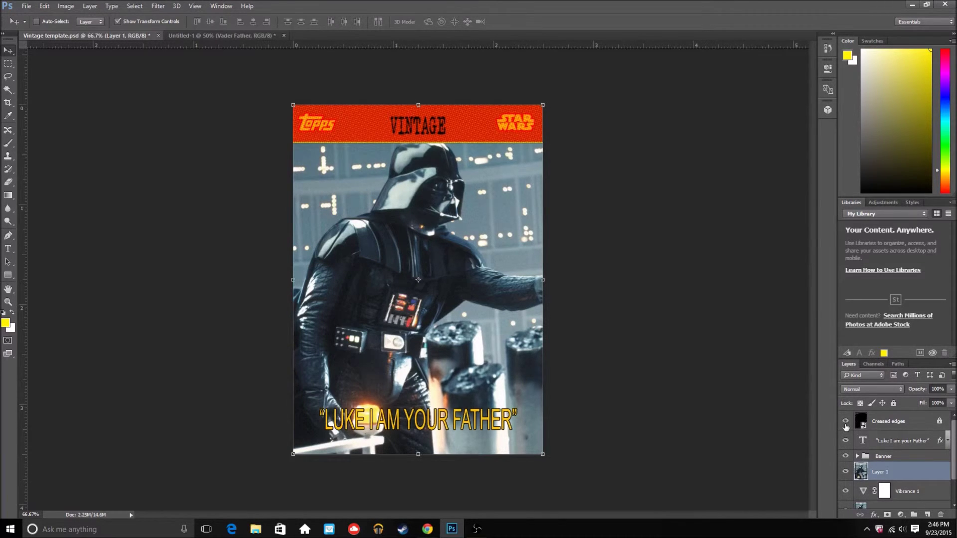
left_click(845, 421)
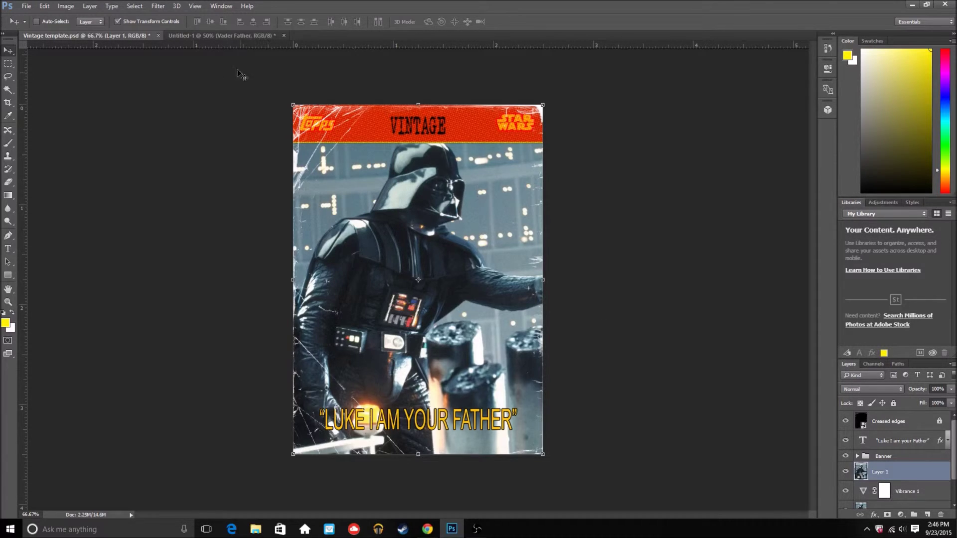
Apply a Color Halftone filter with Max. Radius 4 to Layer 1.
left_click(159, 7)
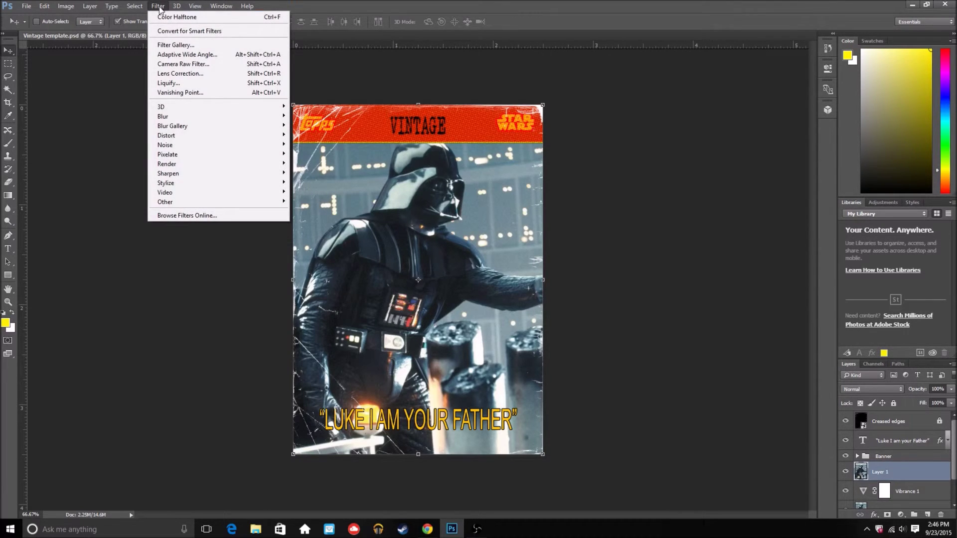
mouse_move(191, 152)
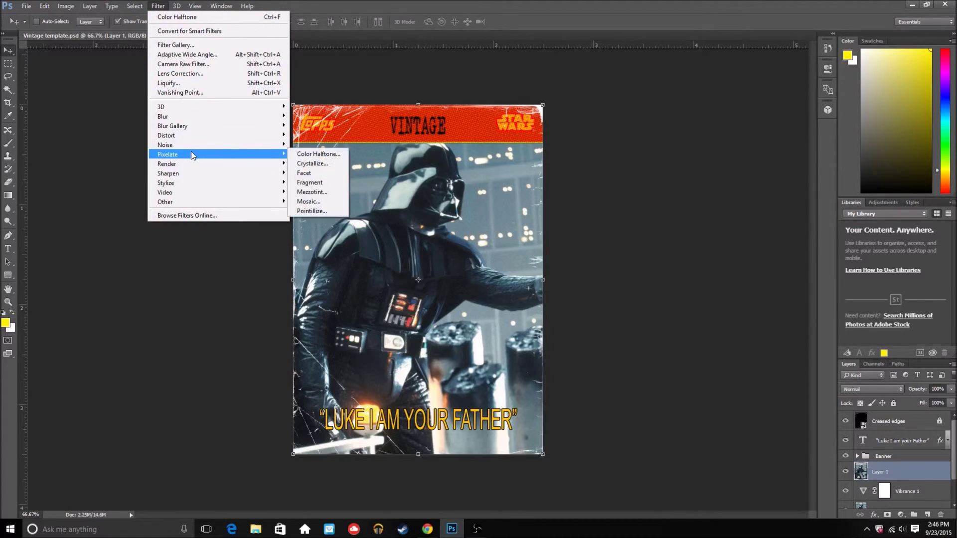
left_click(307, 157)
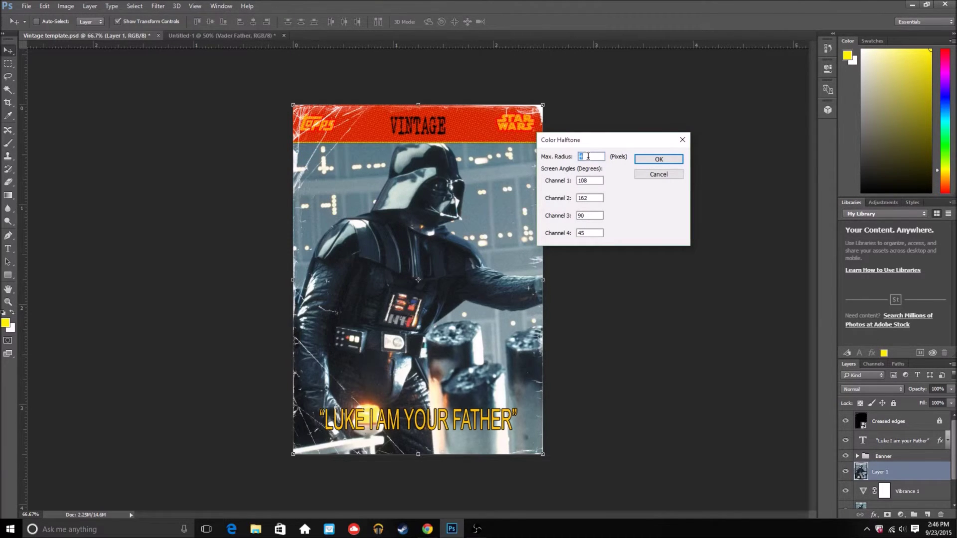
type("8")
key("BackSpace")
type("4")
left_click(659, 158)
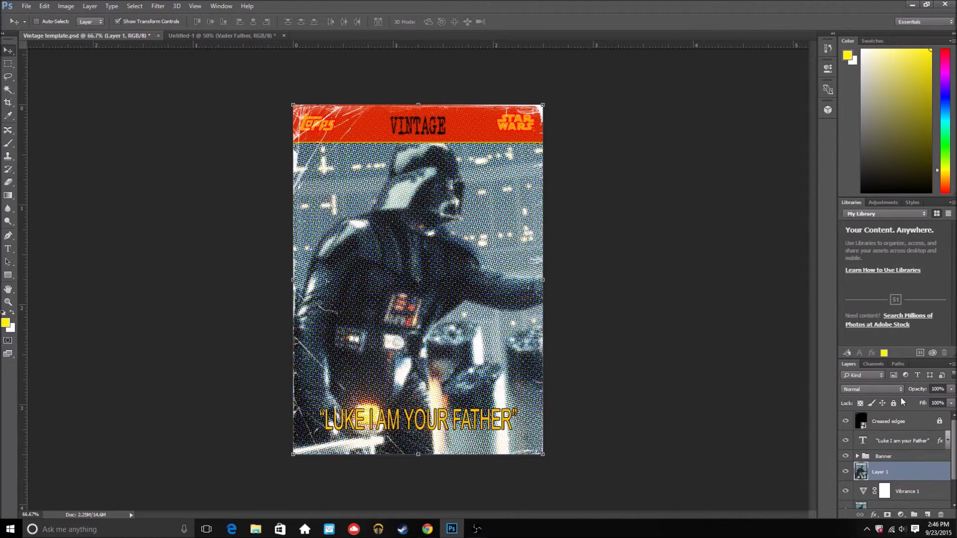
Set Layer 1's opacity to 35%.
left_click(943, 389)
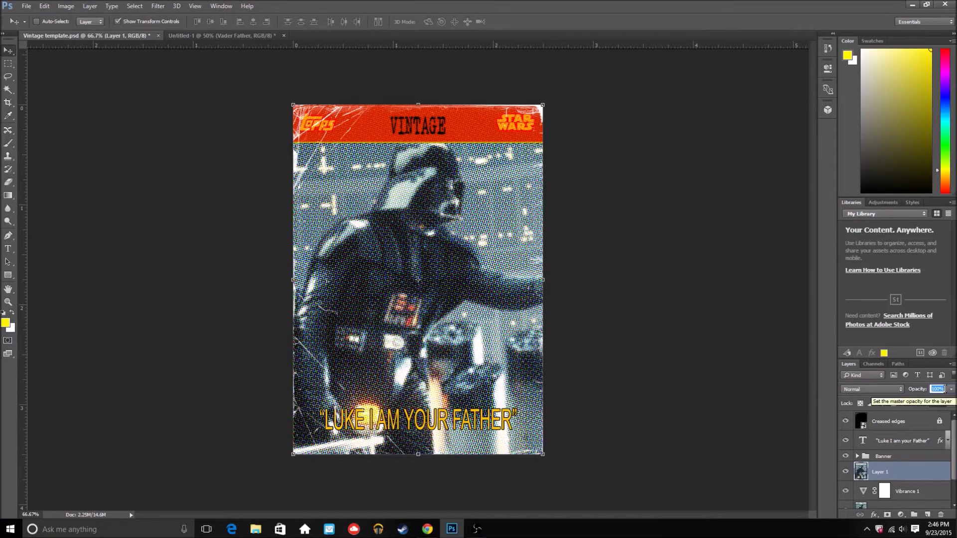
type("35")
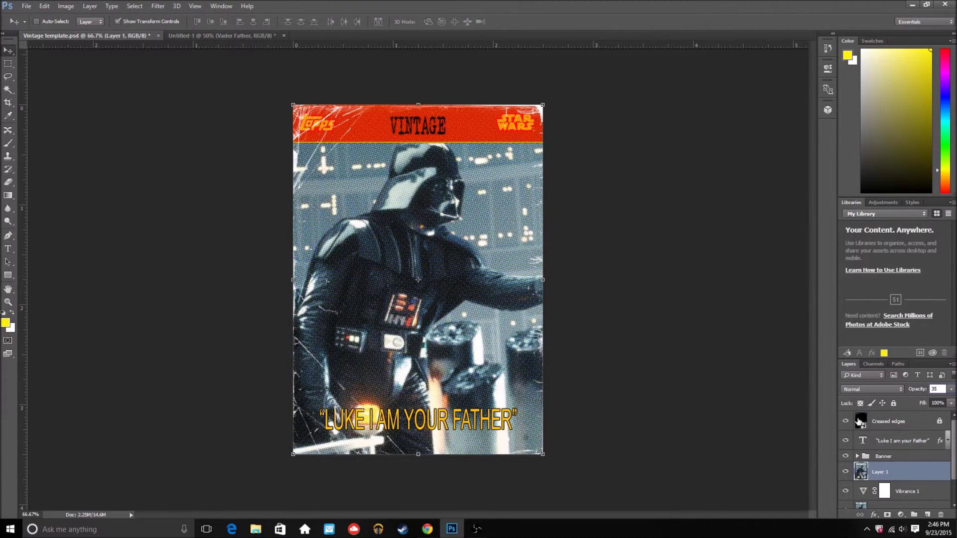
key("Return")
scroll(888, 460, "down", 1)
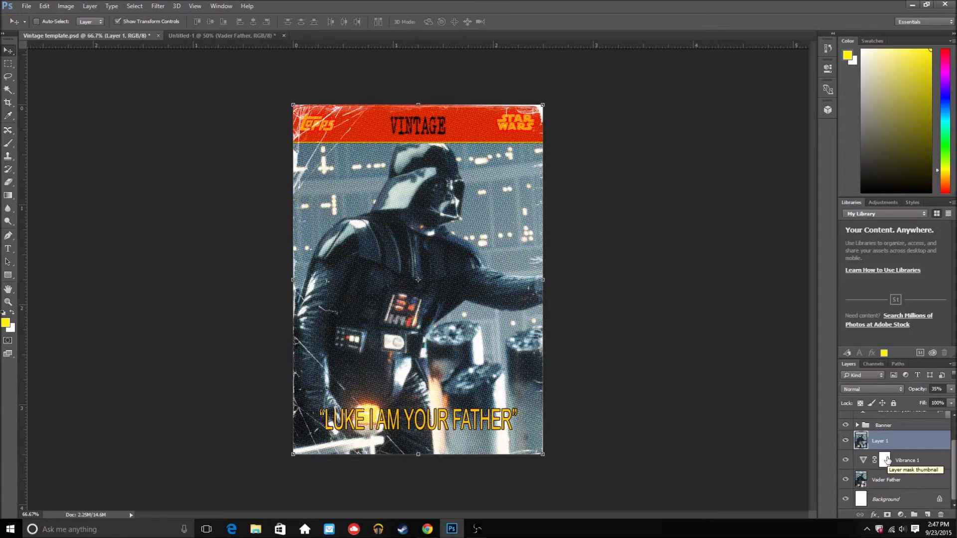
scroll(887, 460, "up", 1)
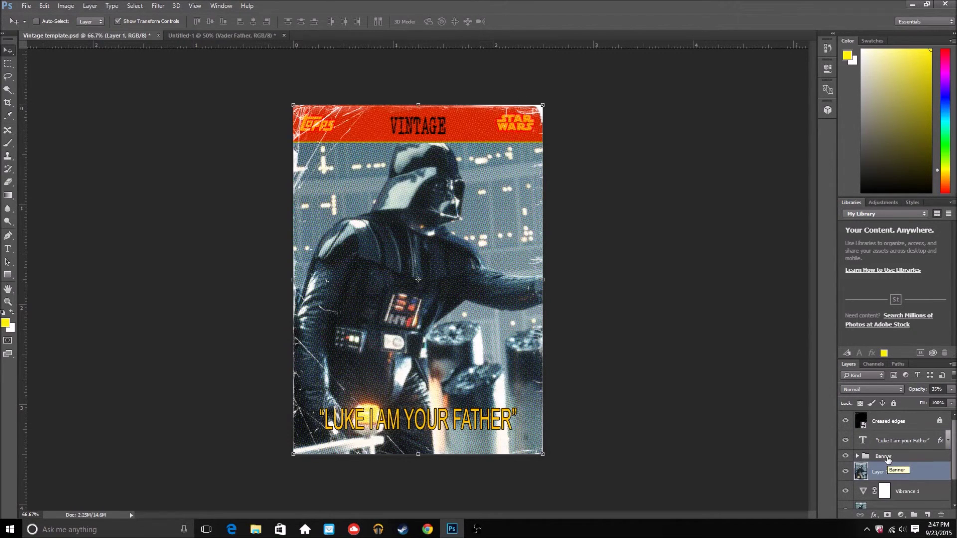
left_click(26, 7)
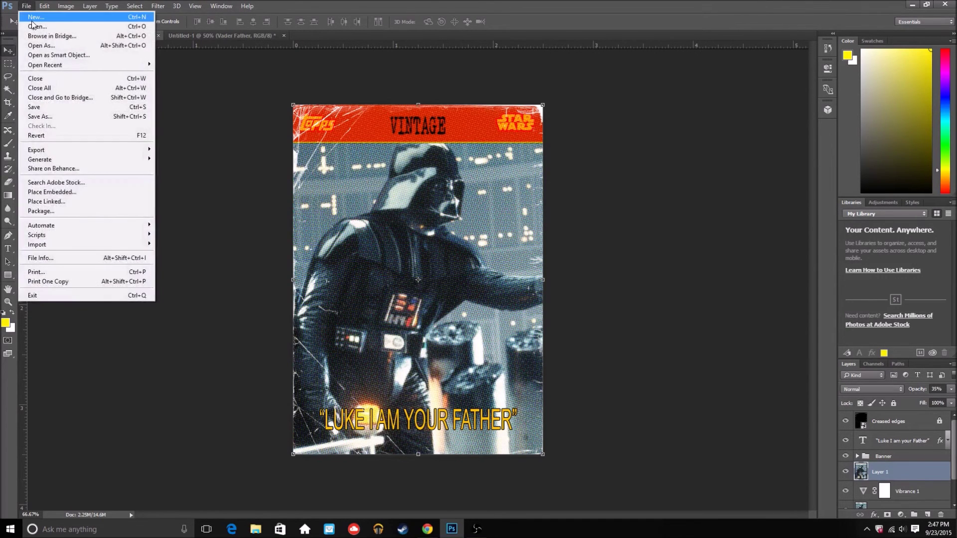
left_click(34, 17)
left_click(451, 141)
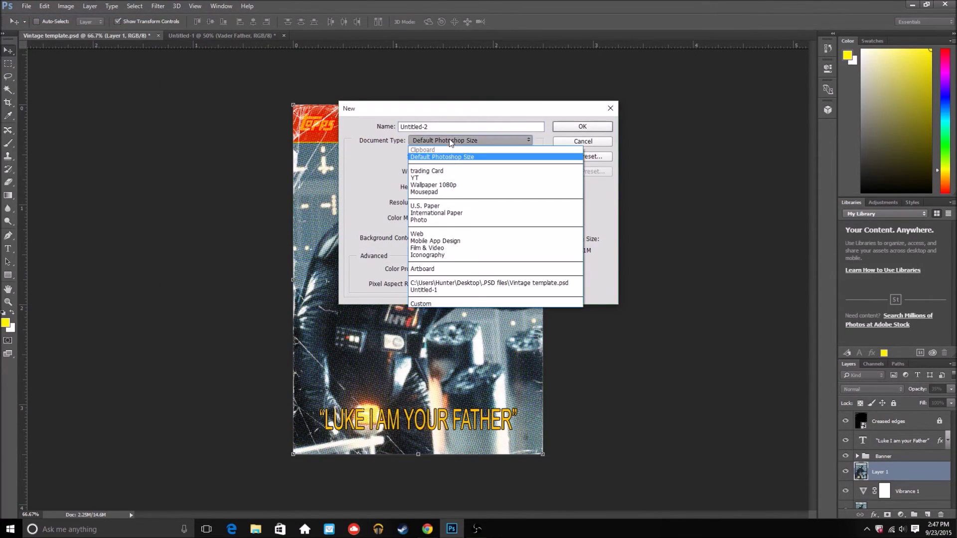
left_click(444, 171)
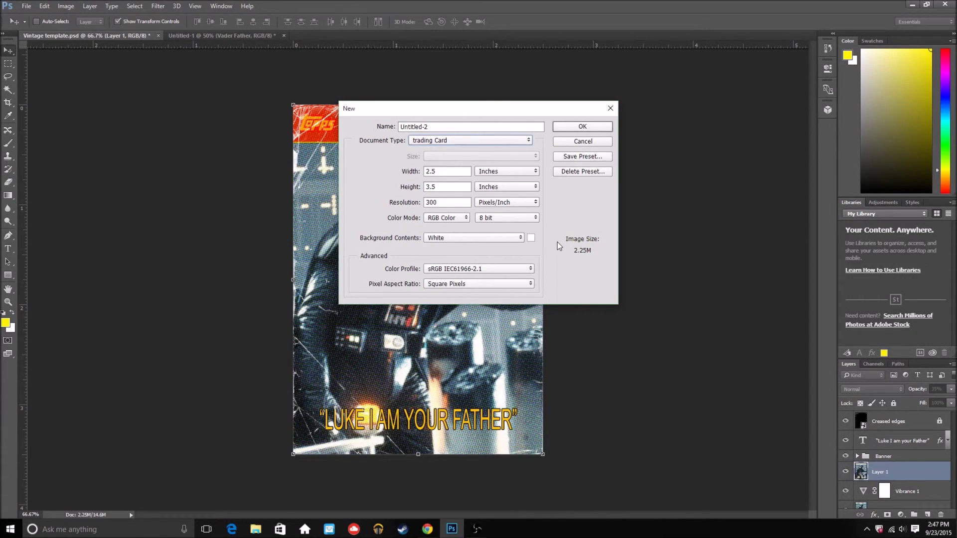
left_click(591, 145)
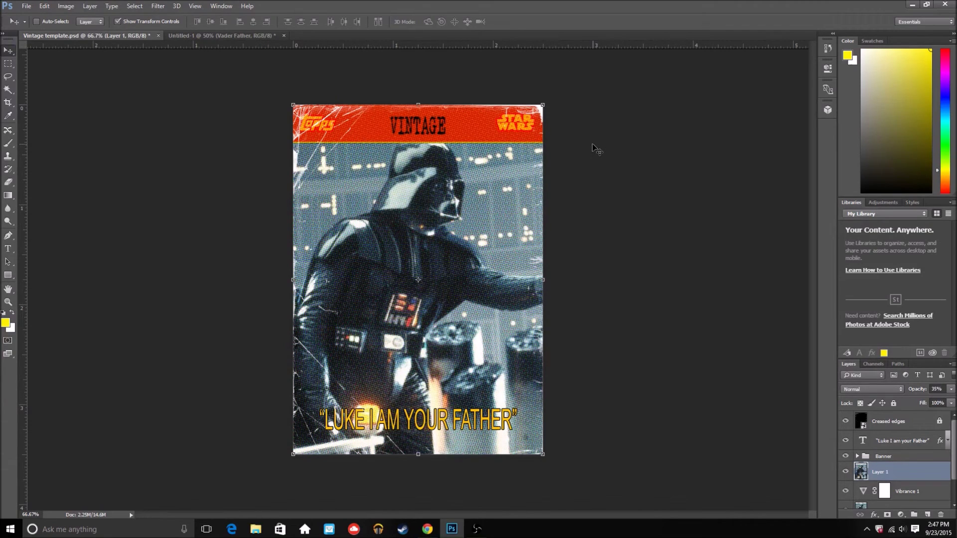
scroll(923, 462, "down", 2)
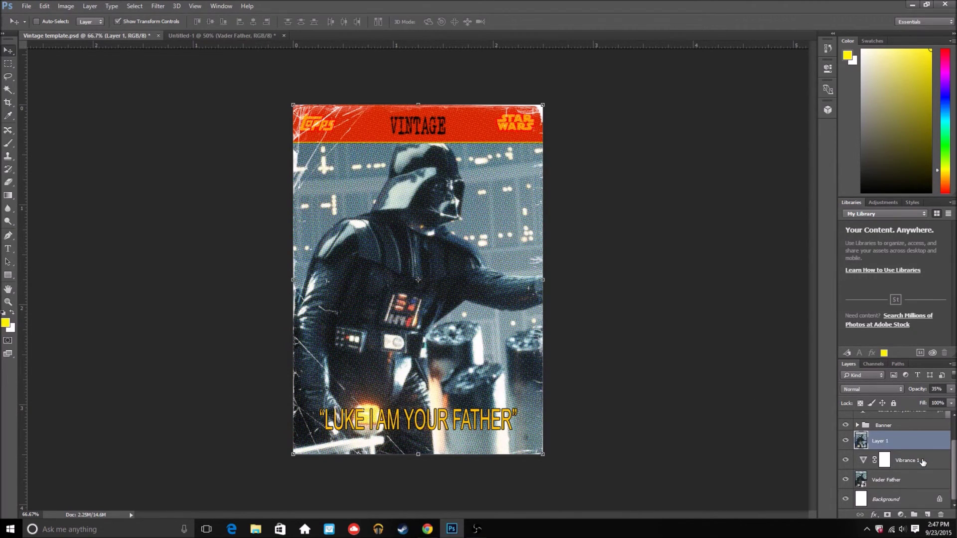